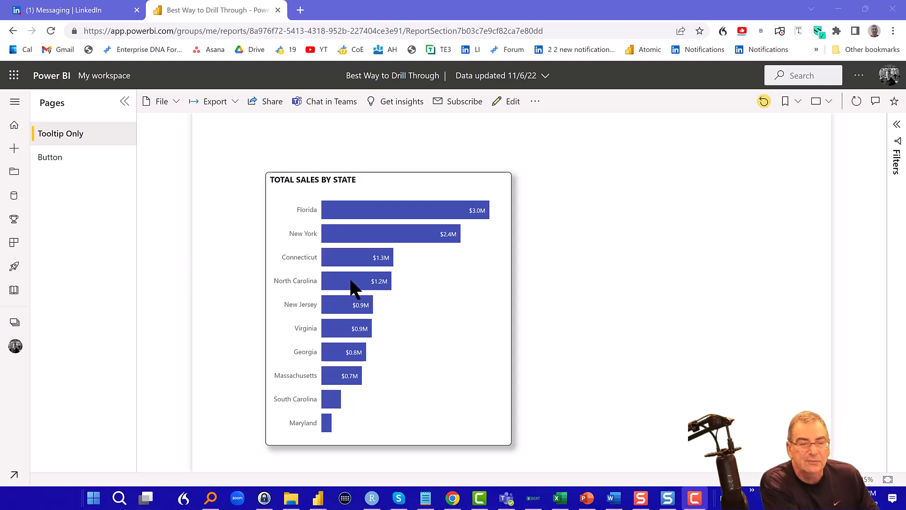
Step: Check the drill options in the North Carolina bar's tooltip, and open the report's Button page
mouse_move(351, 284)
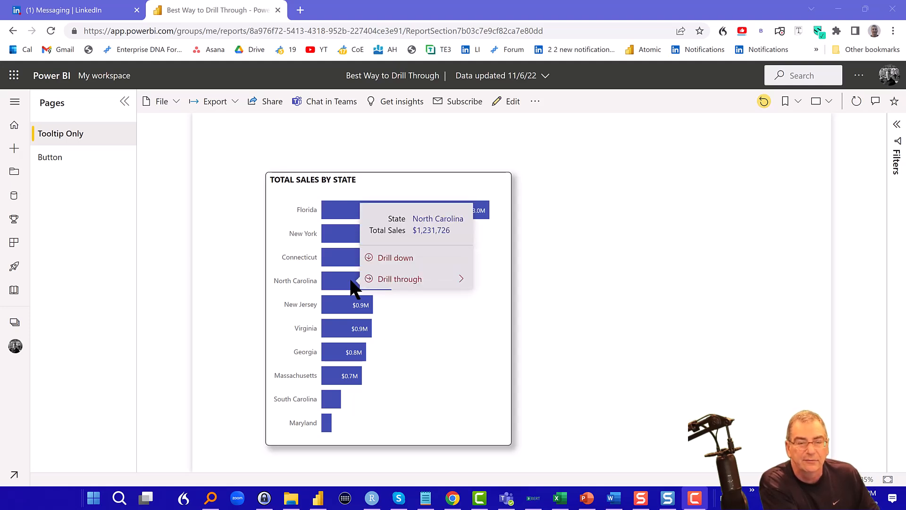
mouse_move(414, 279)
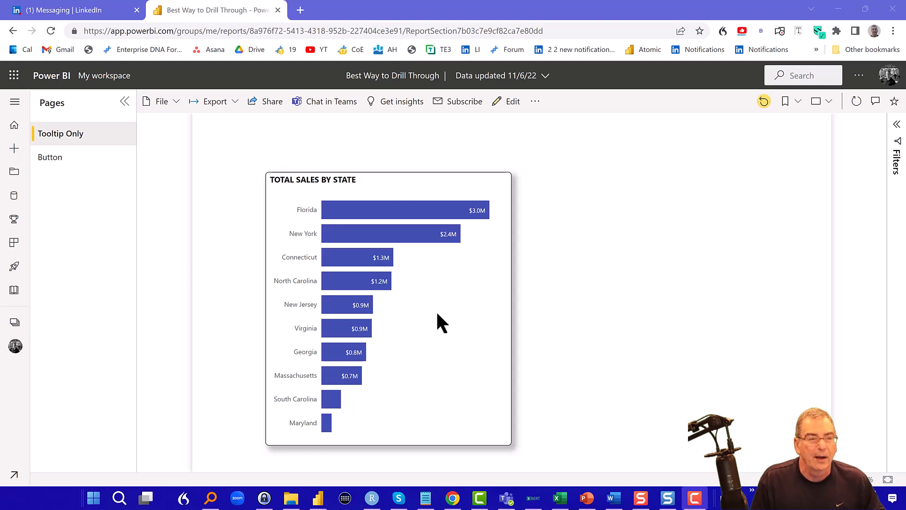
left_click(116, 161)
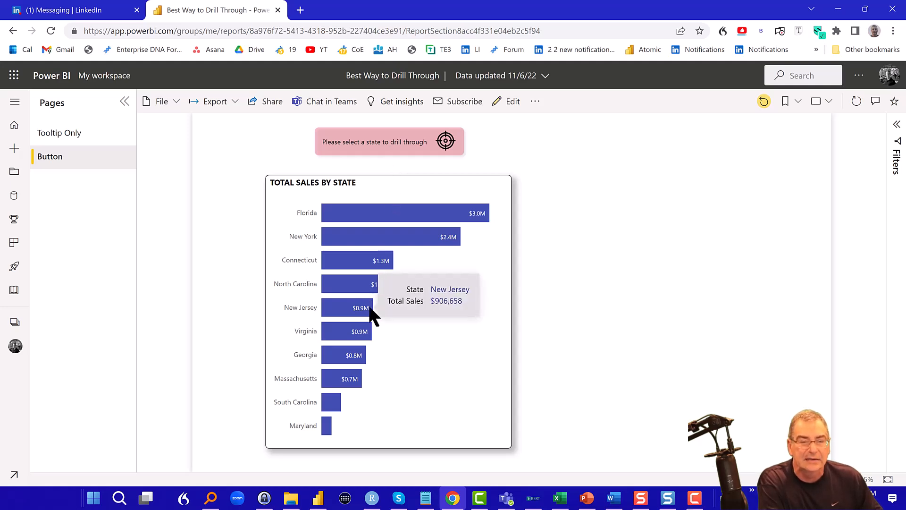
Step: Select North Carolina in the Total Sales by State chart, drill through to its state details and return to the chart
right_click(351, 283)
key("Escape")
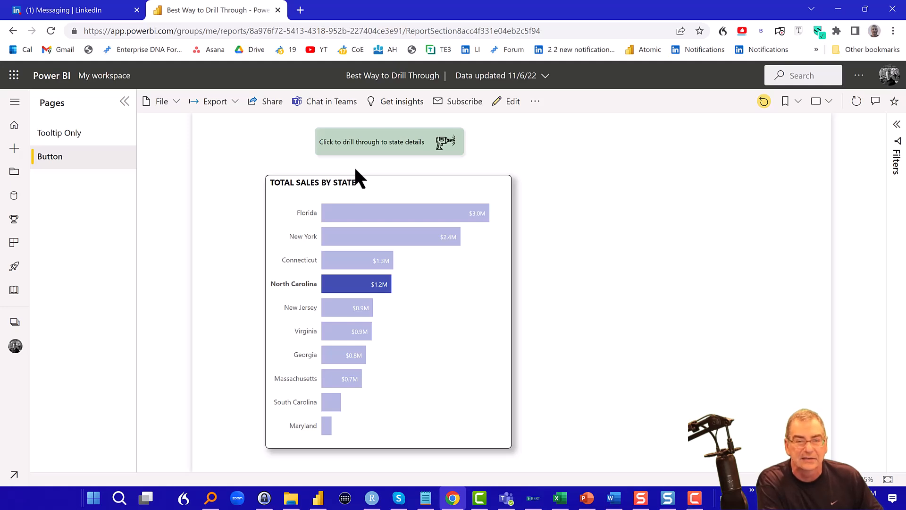
left_click(368, 140)
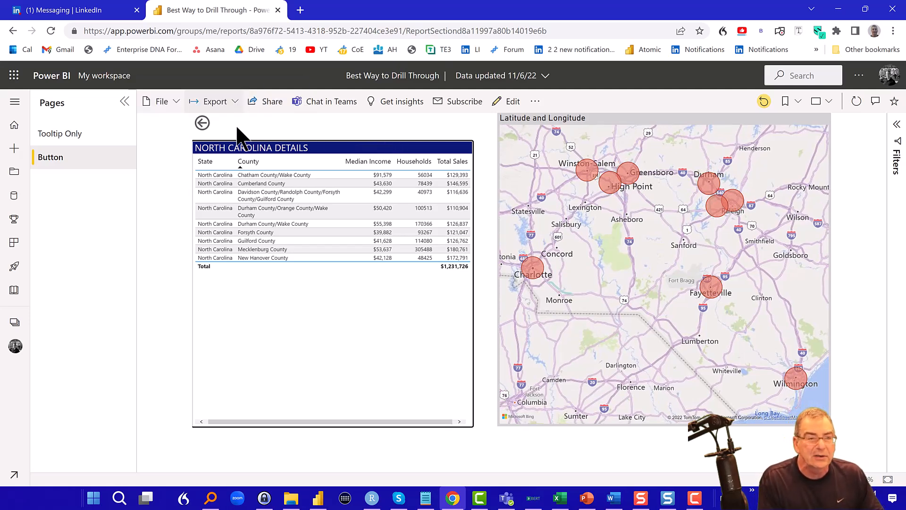
left_click(203, 123)
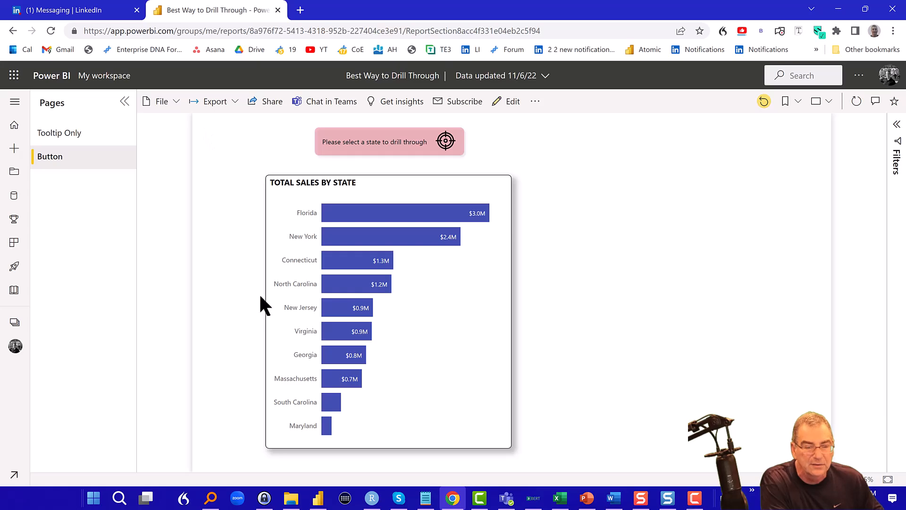
Step: Switch to Power BI Desktop and show the Action settings of the drill-through button above the chart
left_click(318, 498)
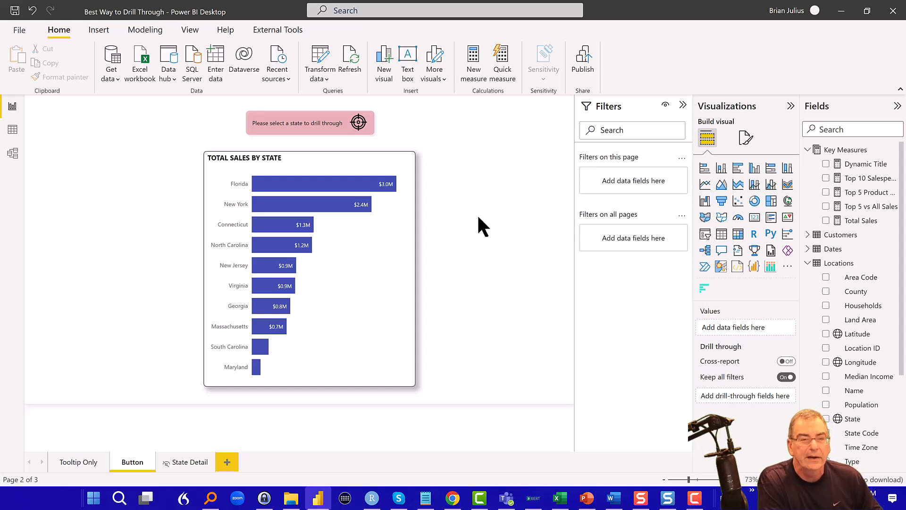
left_click(320, 126)
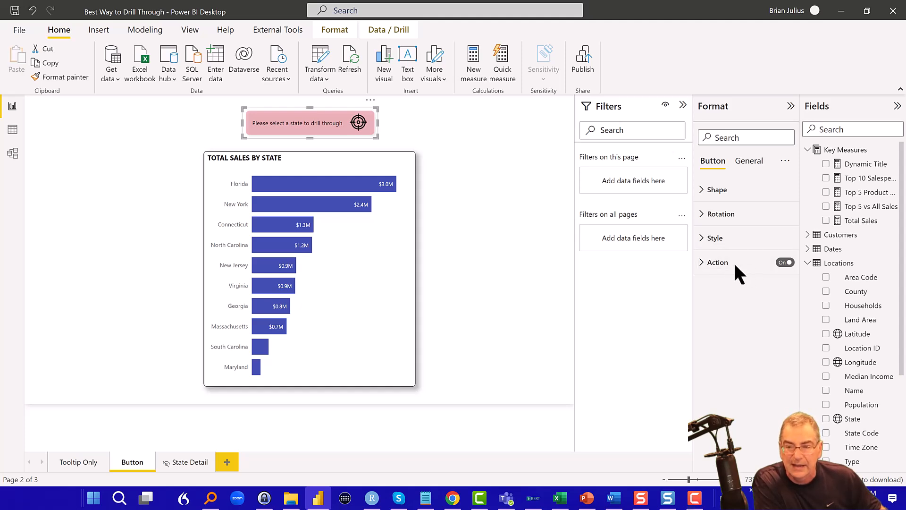
left_click(703, 262)
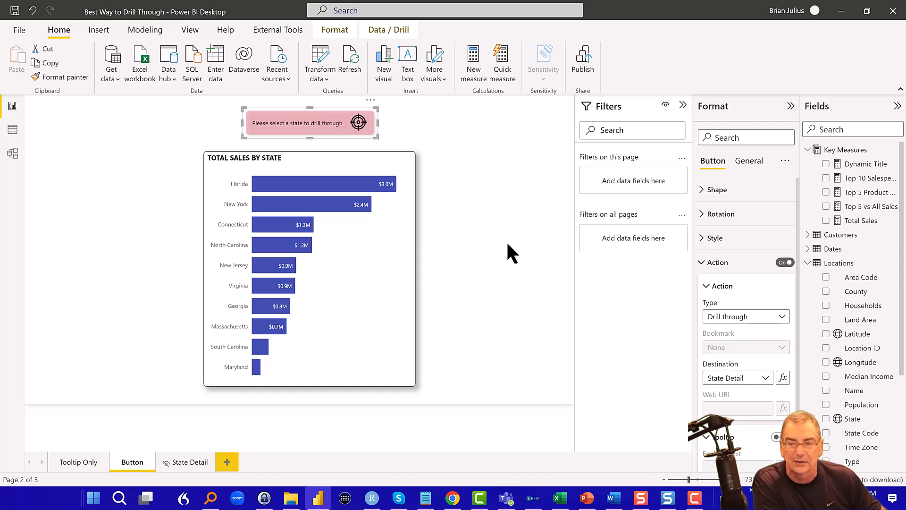
Step: Examine the button's Style settings for the Disabled state, including its text, icon and fill
left_click(704, 237)
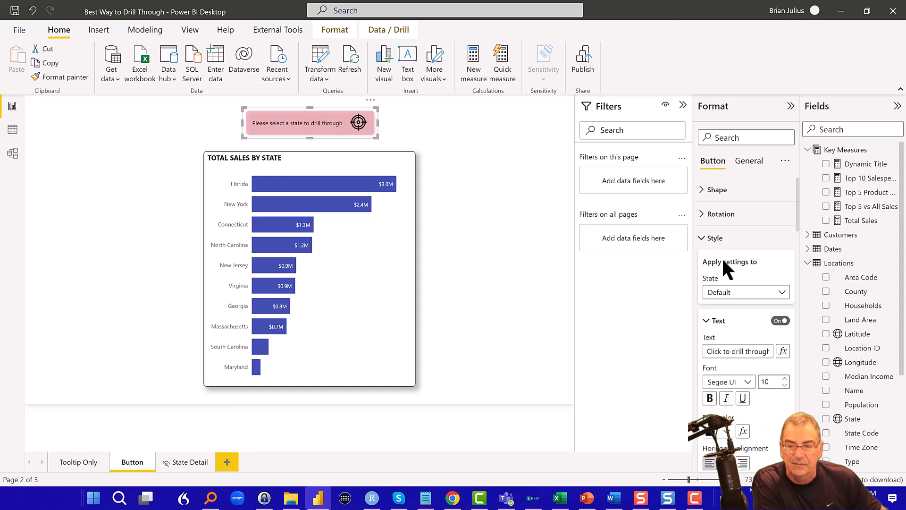
left_click(751, 293)
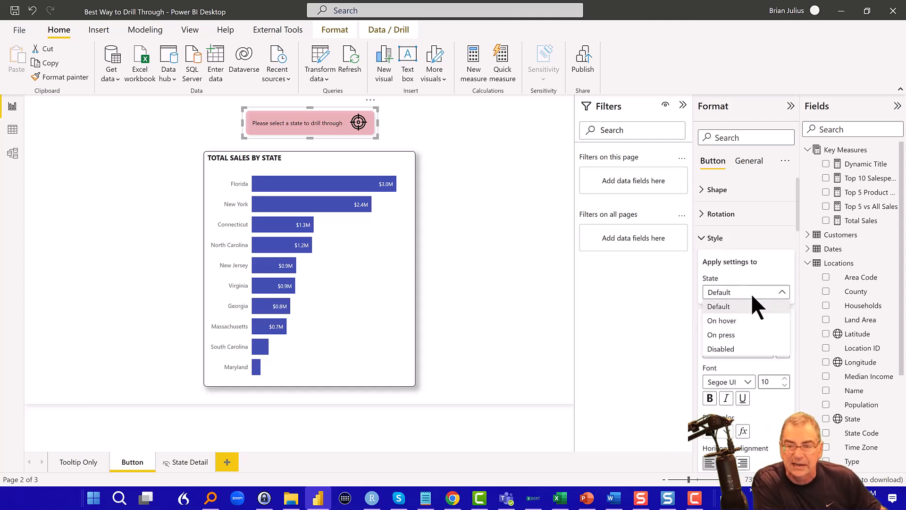
left_click(754, 352)
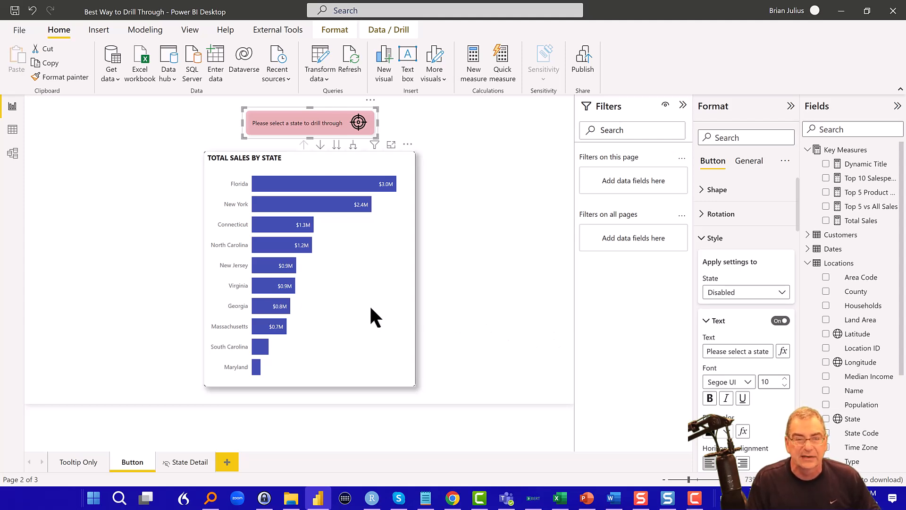
scroll(716, 314, "down", 2)
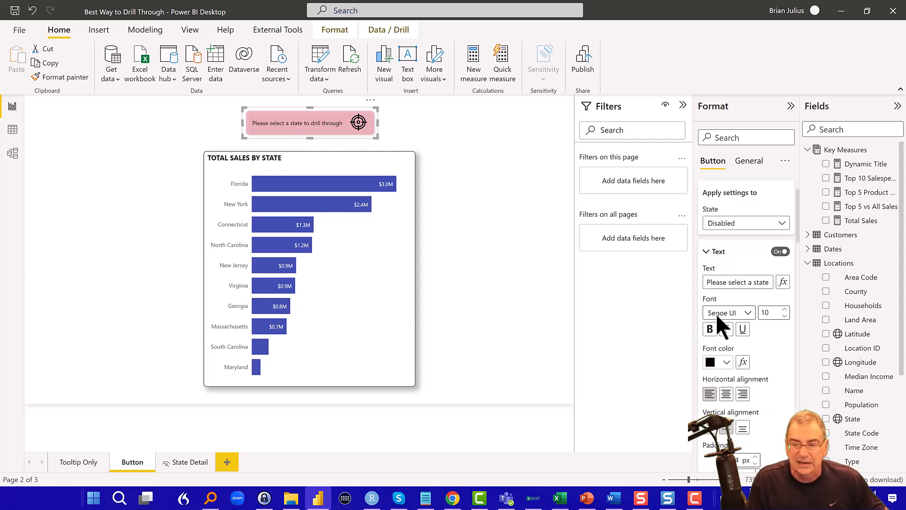
scroll(715, 313, "down", 4)
scroll(715, 310, "up", 2)
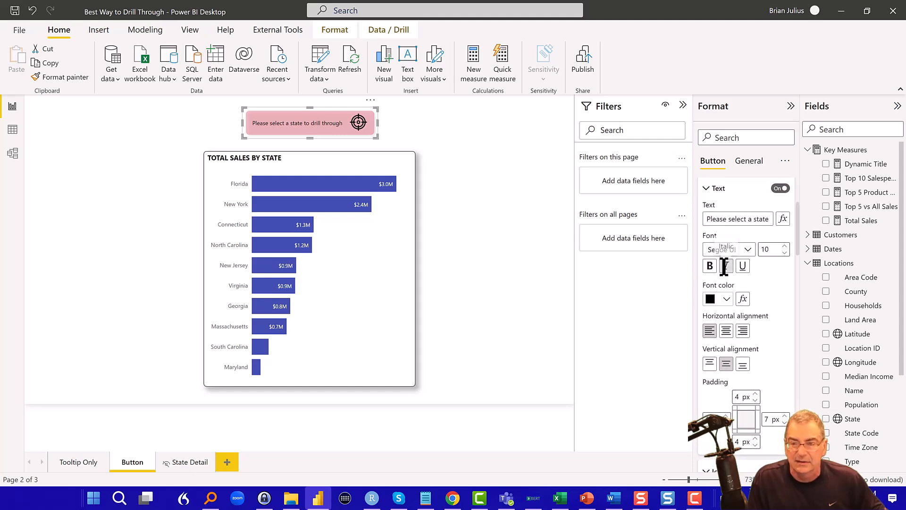
scroll(724, 266, "up", 1)
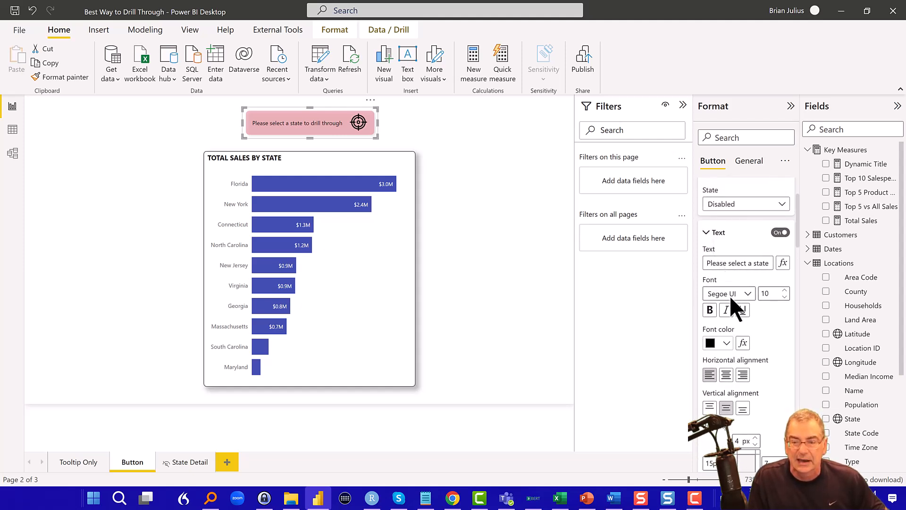
scroll(730, 295, "down", 6)
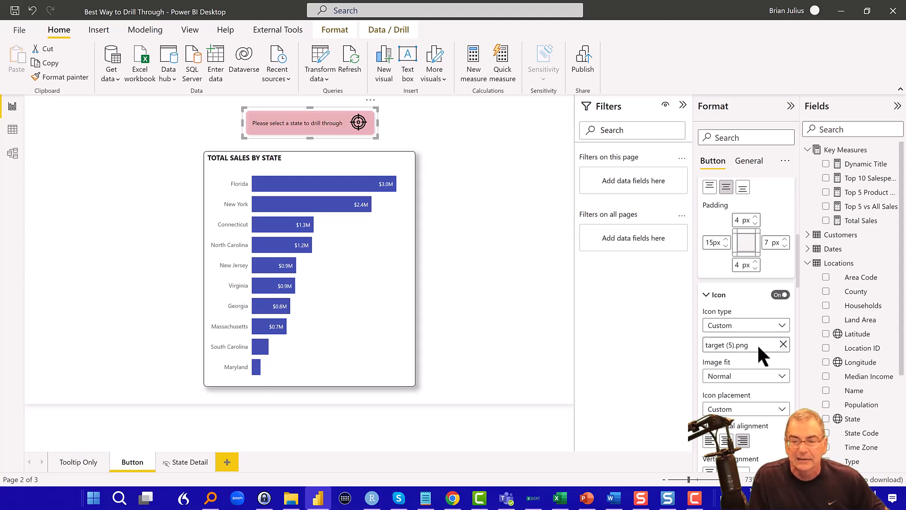
scroll(758, 346, "down", 8)
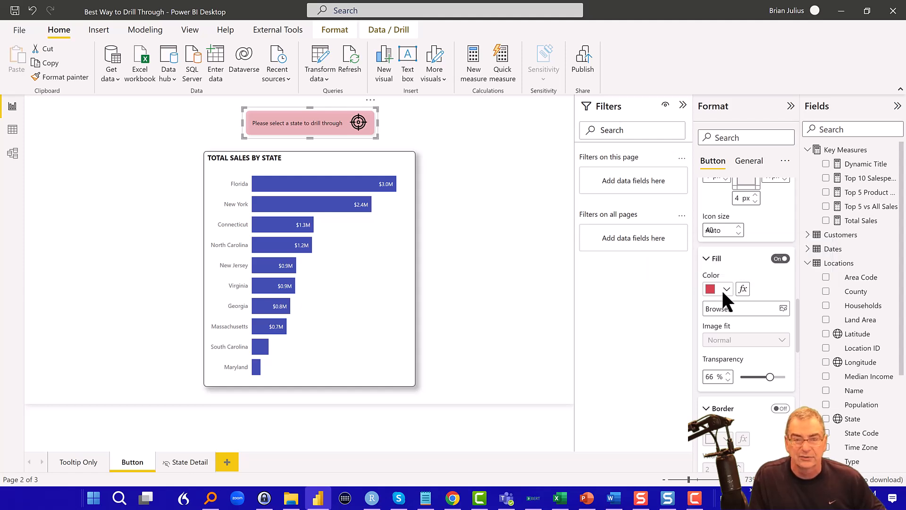
scroll(721, 288, "up", 8)
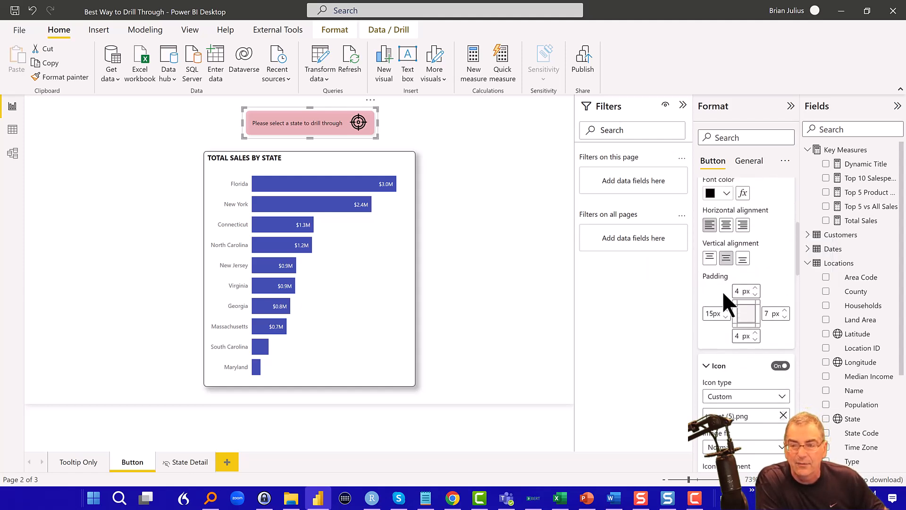
scroll(722, 288, "up", 3)
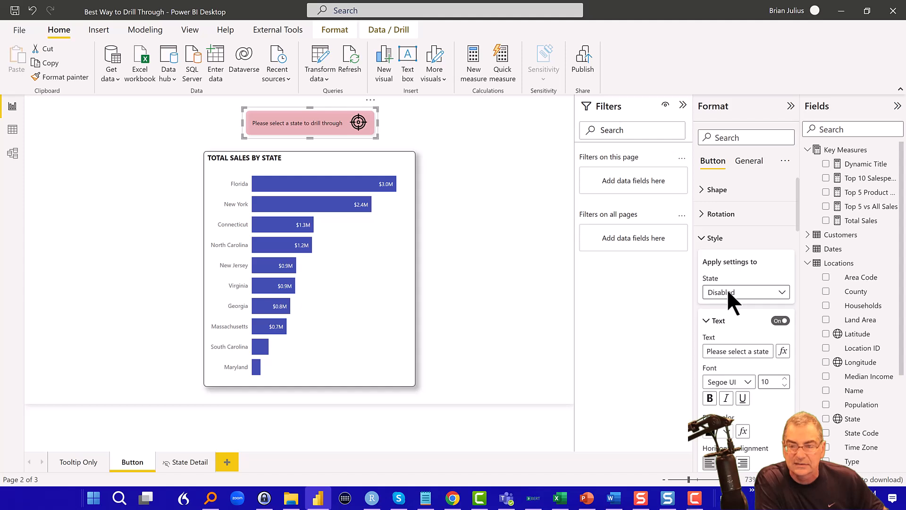
Step: Examine the button's Style settings for the Default state, including its text, icon and fill
left_click(726, 289)
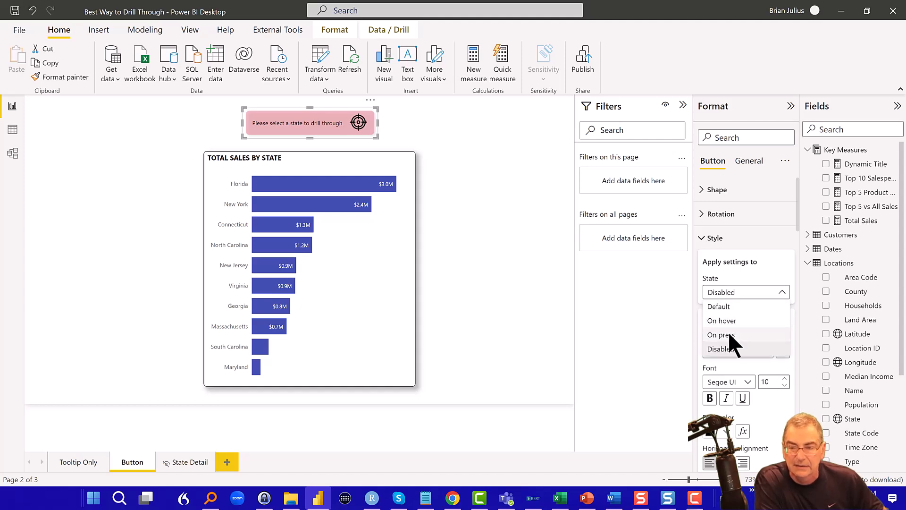
left_click(719, 305)
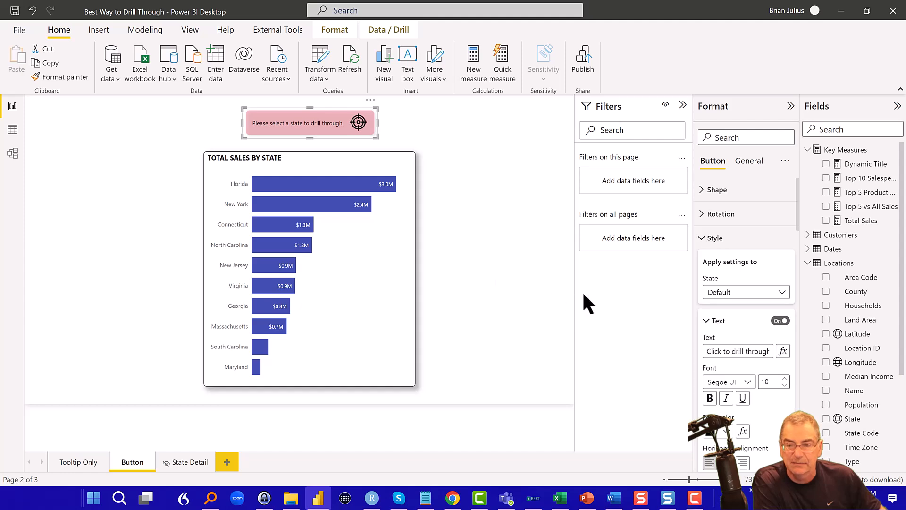
scroll(741, 317, "down", 3)
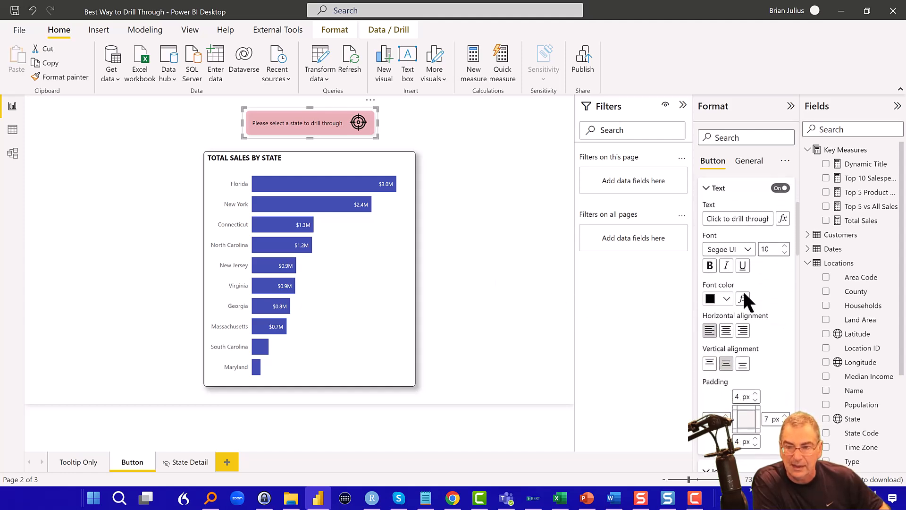
scroll(746, 233, "down", 6)
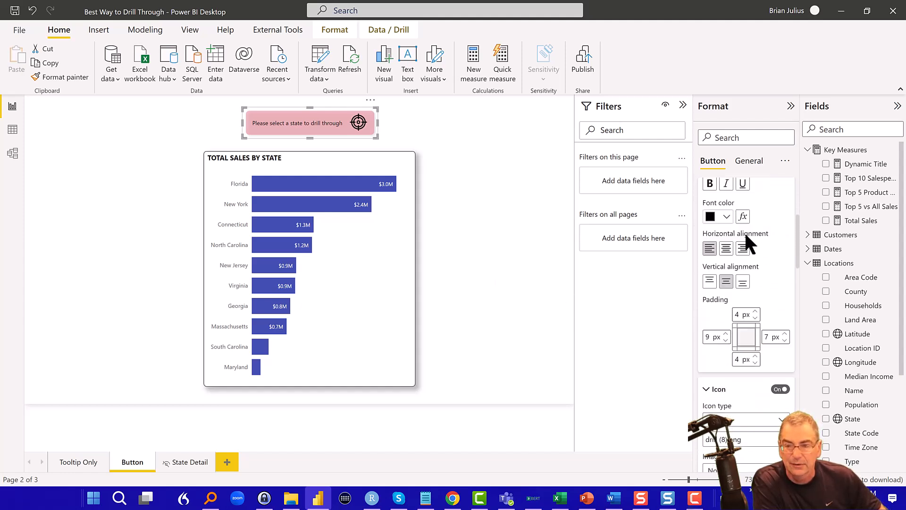
scroll(743, 231, "up", 1)
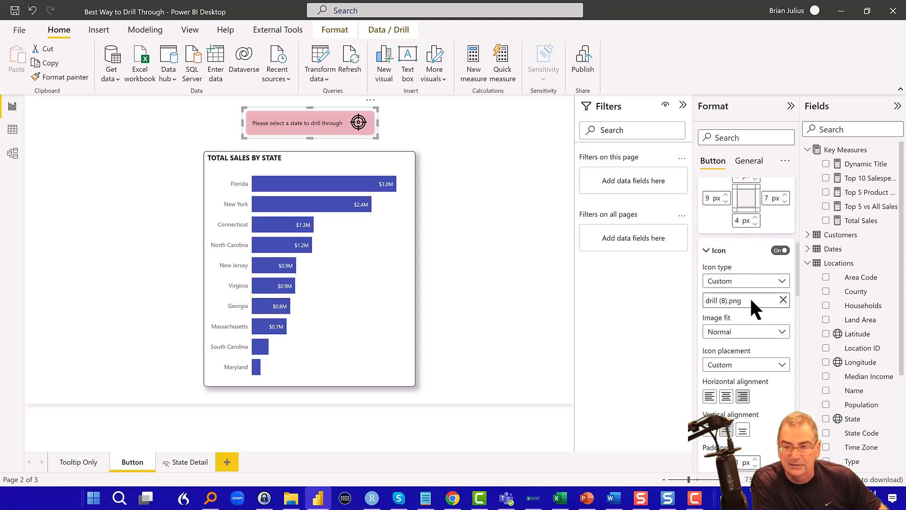
scroll(749, 297, "down", 5)
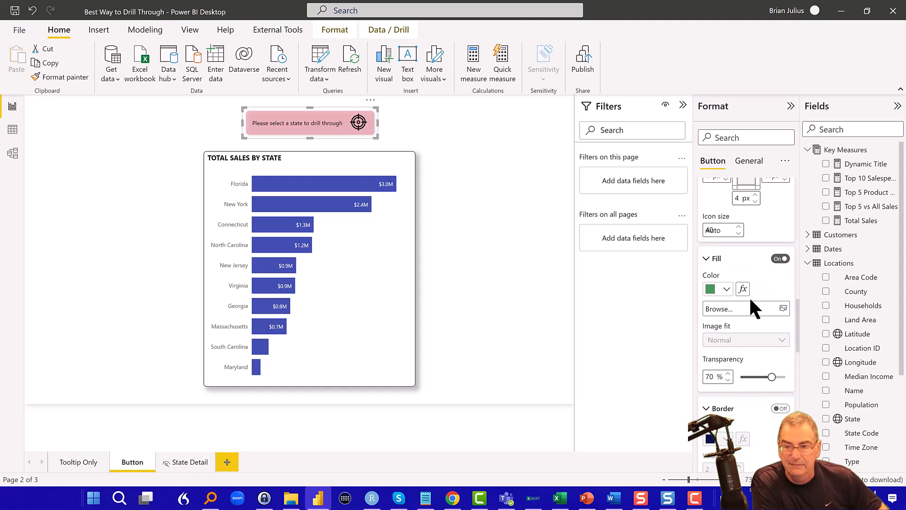
scroll(729, 278, "up", 8)
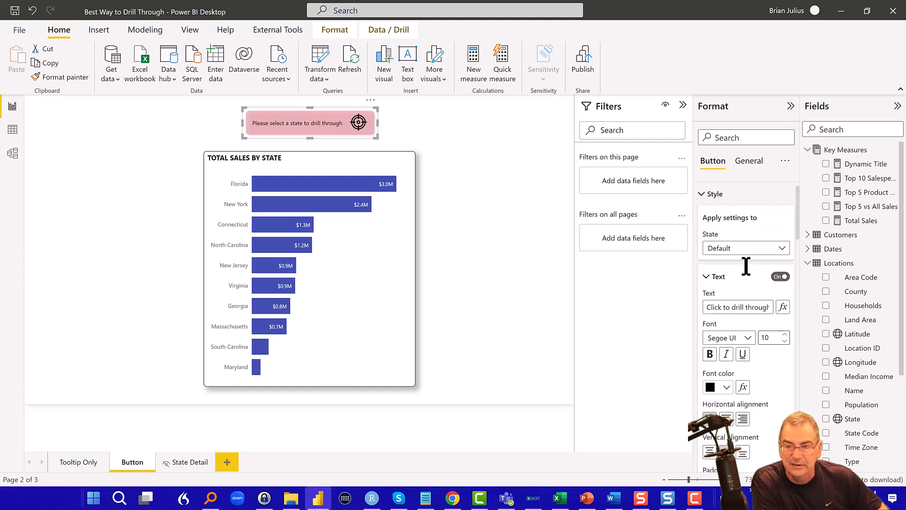
Step: Examine the button's text and icon Style settings for the On hover state
left_click(761, 249)
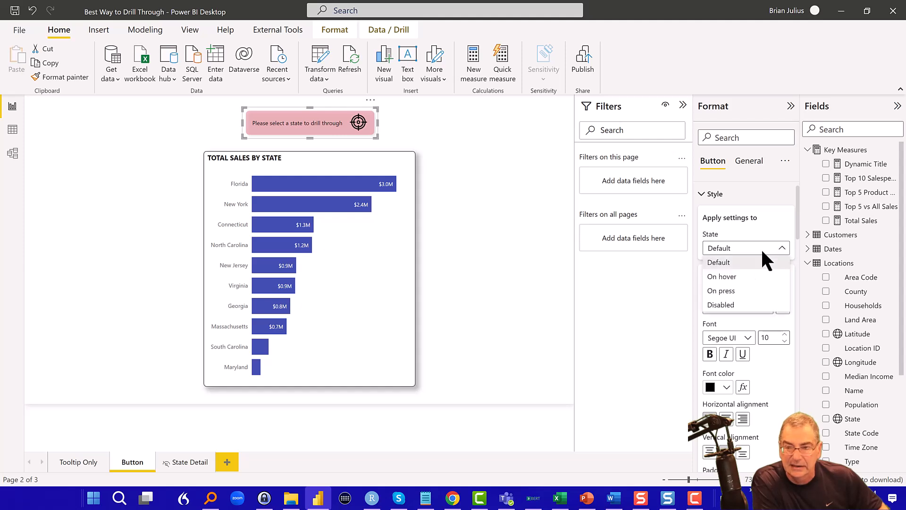
left_click(753, 274)
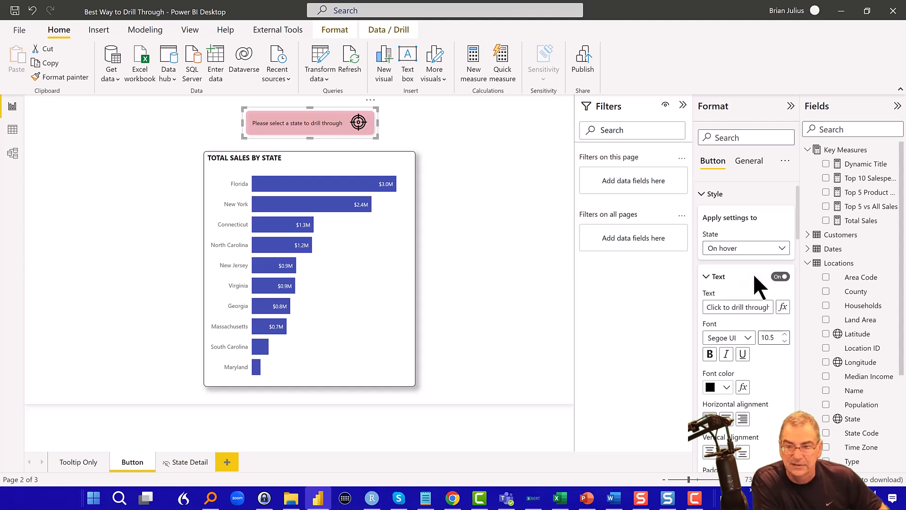
scroll(752, 271, "down", 8)
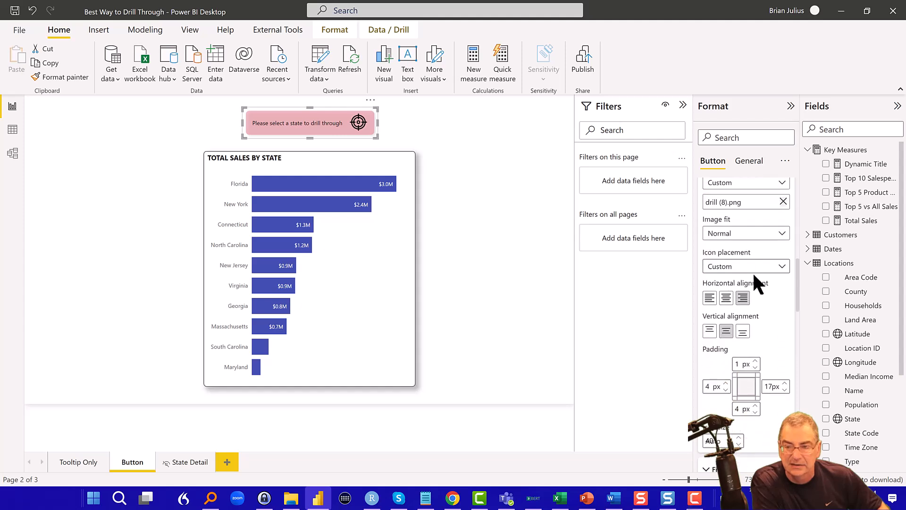
scroll(752, 271, "down", 1)
scroll(752, 271, "up", 8)
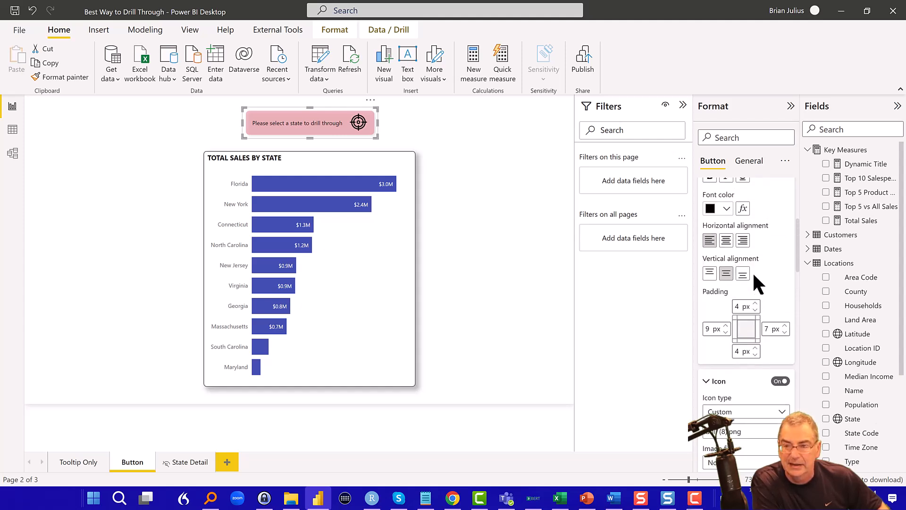
scroll(754, 274, "up", 1)
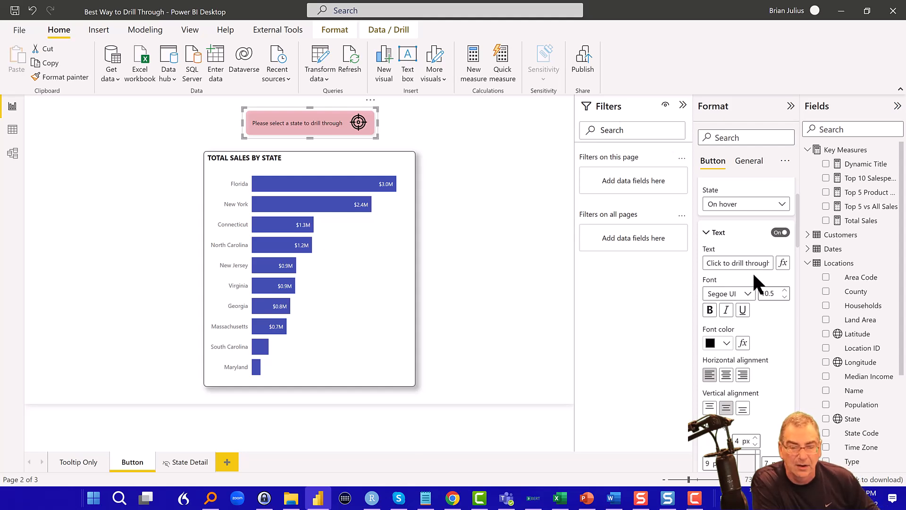
Step: Switch to the published report in Chrome and drill through to the state details for North Carolina using the button
left_click(452, 499)
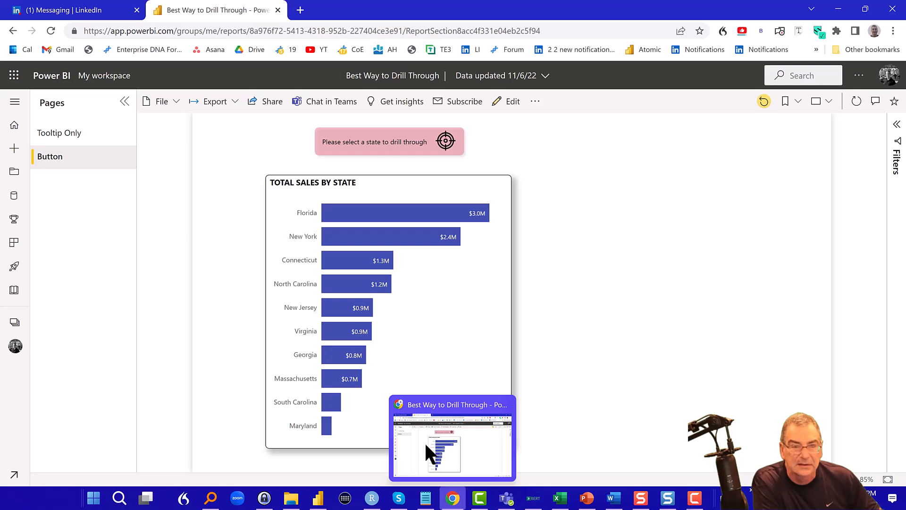
left_click(348, 286)
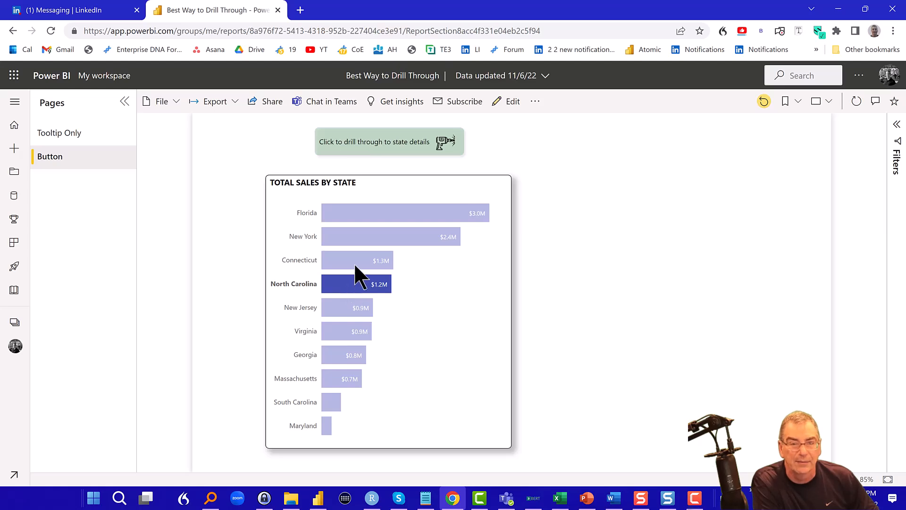
left_click(399, 136)
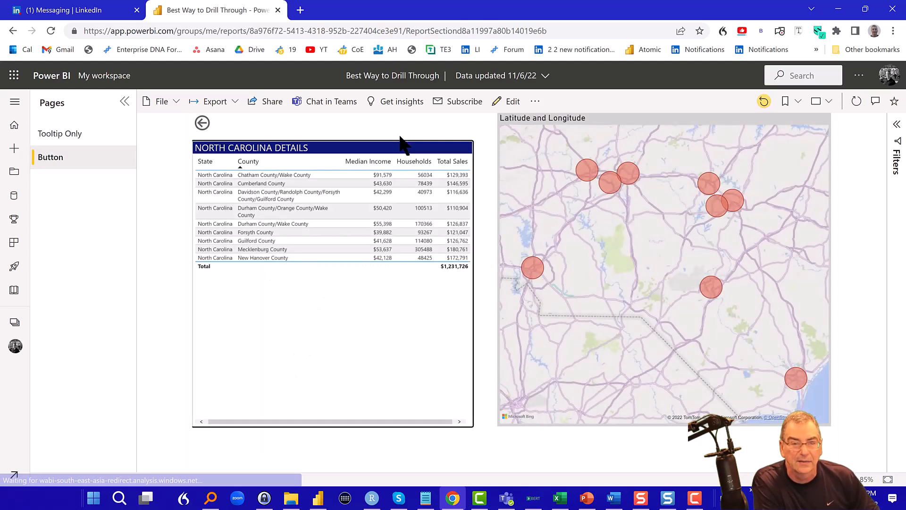